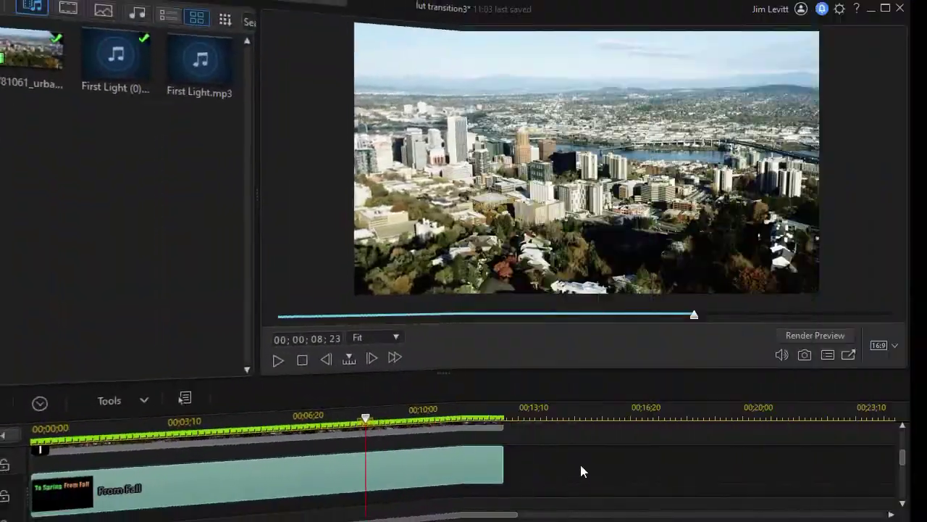
Play the stacked city clips from near the start and pause at 00;00;05;01
drag(902, 457, 900, 440)
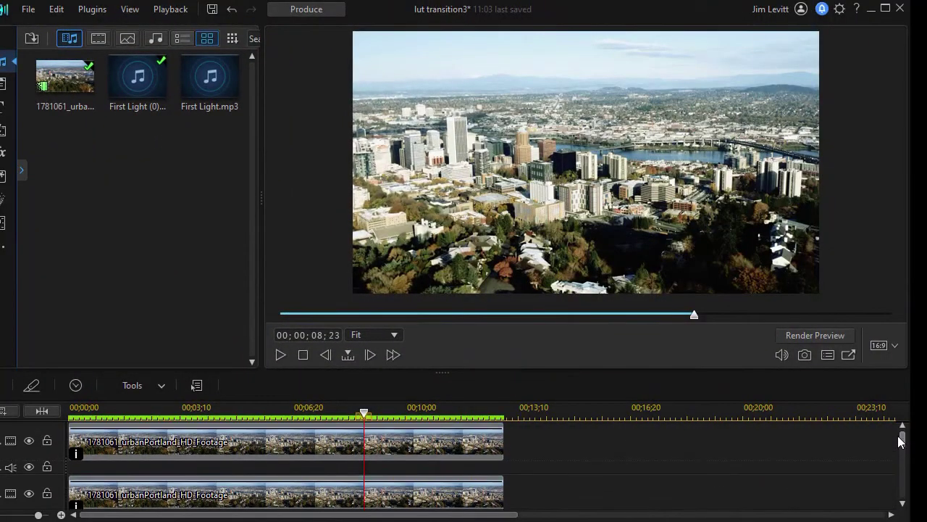
click(281, 448)
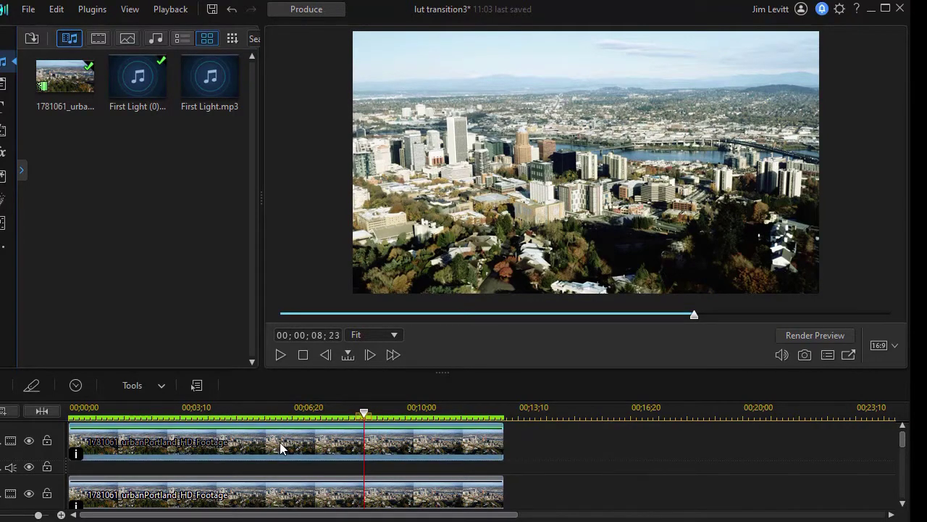
click(283, 405)
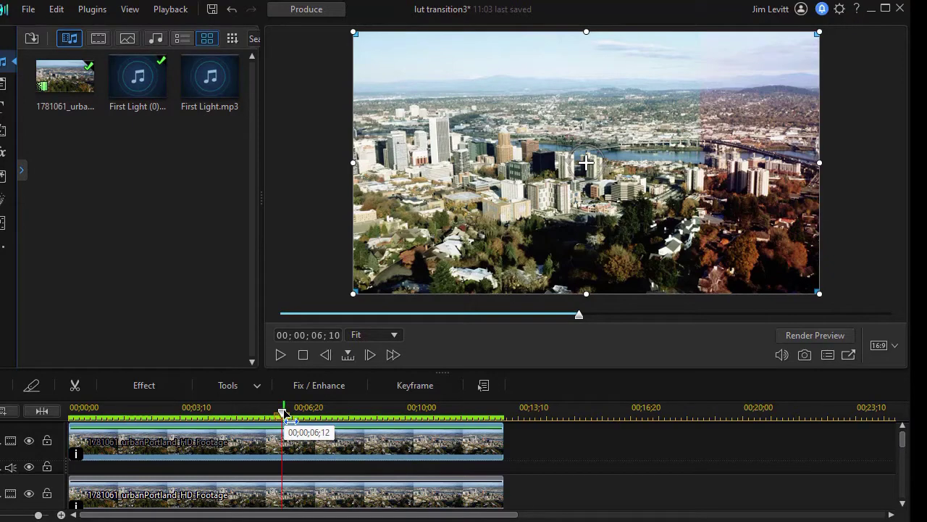
drag(283, 409, 89, 417)
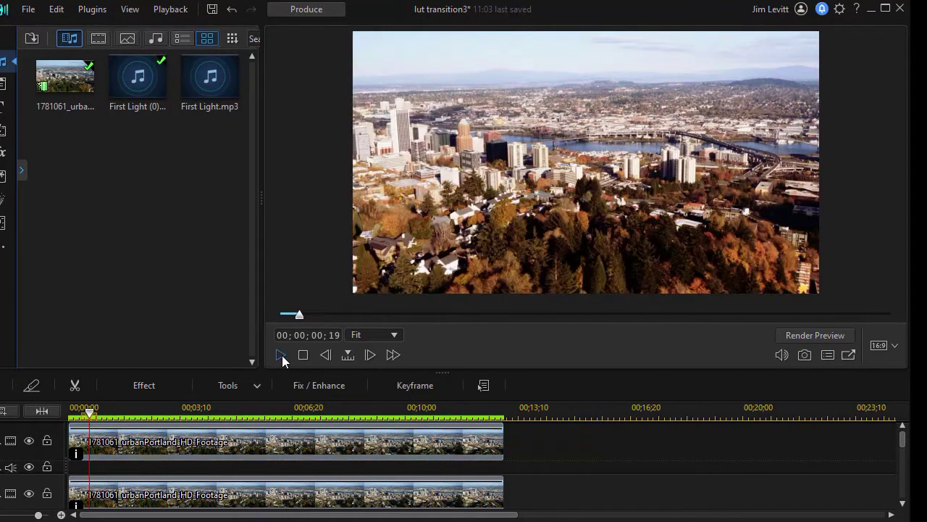
click(282, 355)
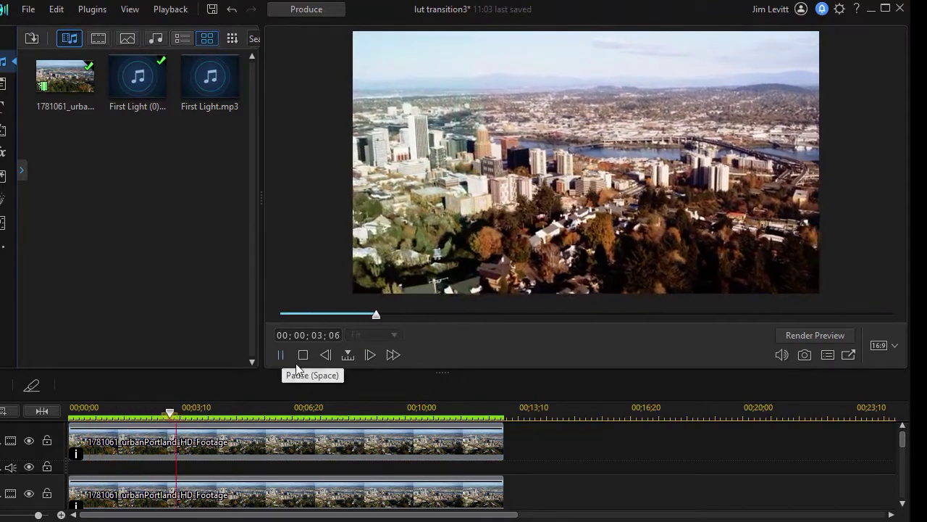
click(280, 354)
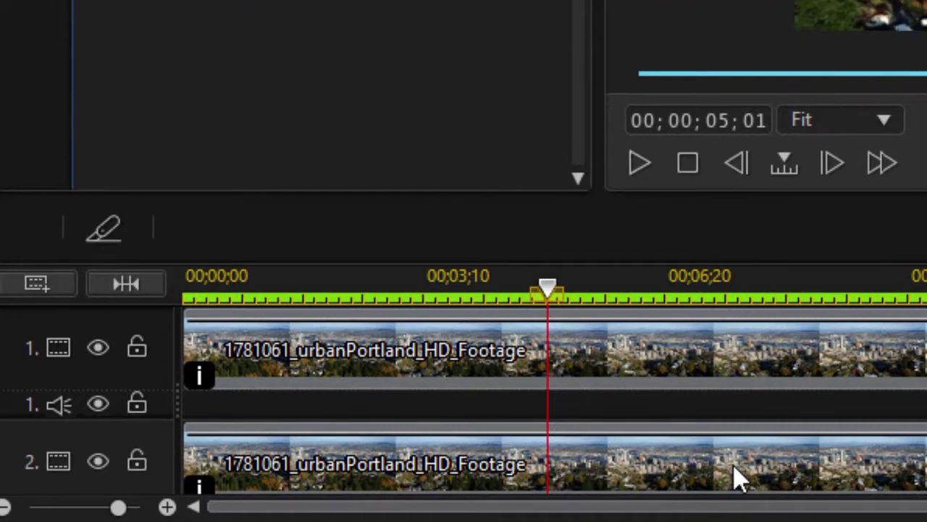
Open the Mask Designer for the track 2 city clip
click(738, 478)
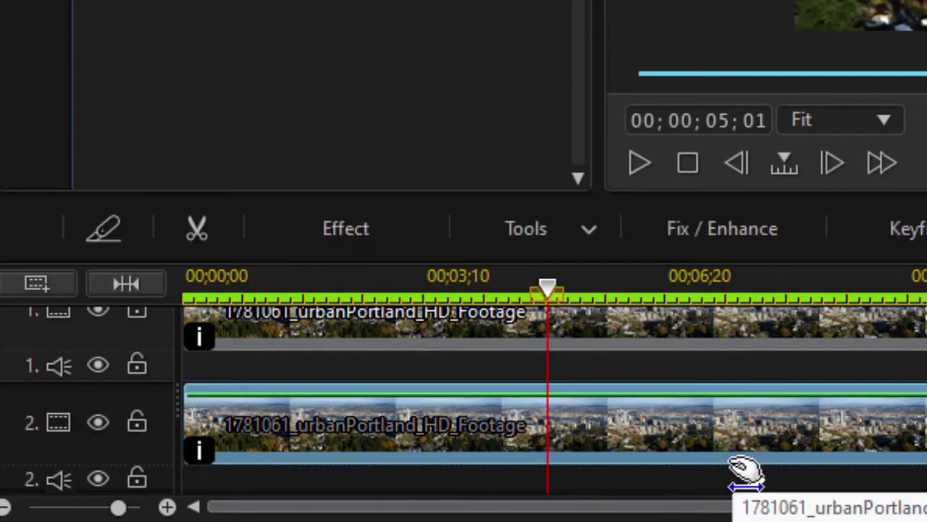
click(590, 237)
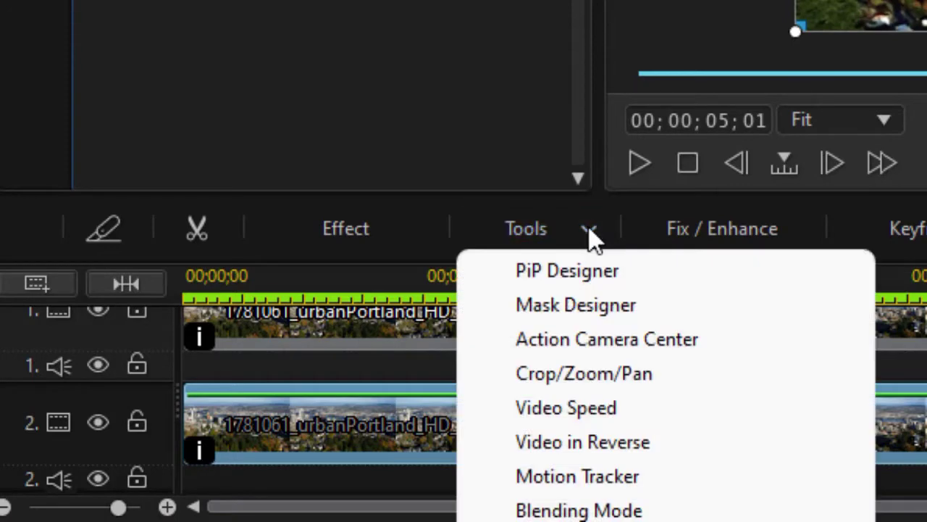
click(603, 301)
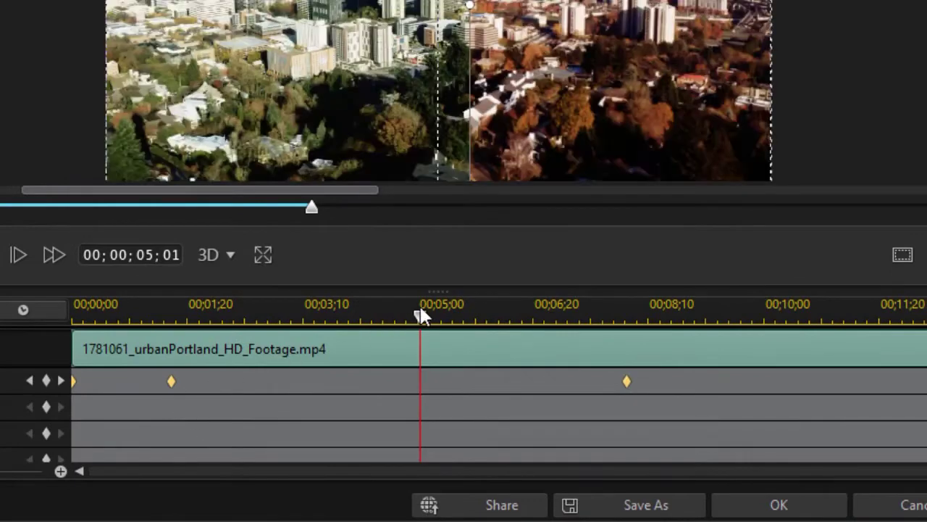
Review the mask's position keyframes at 00;00;01;13 and 00;00;08;01, then cancel the editor
drag(420, 319, 169, 327)
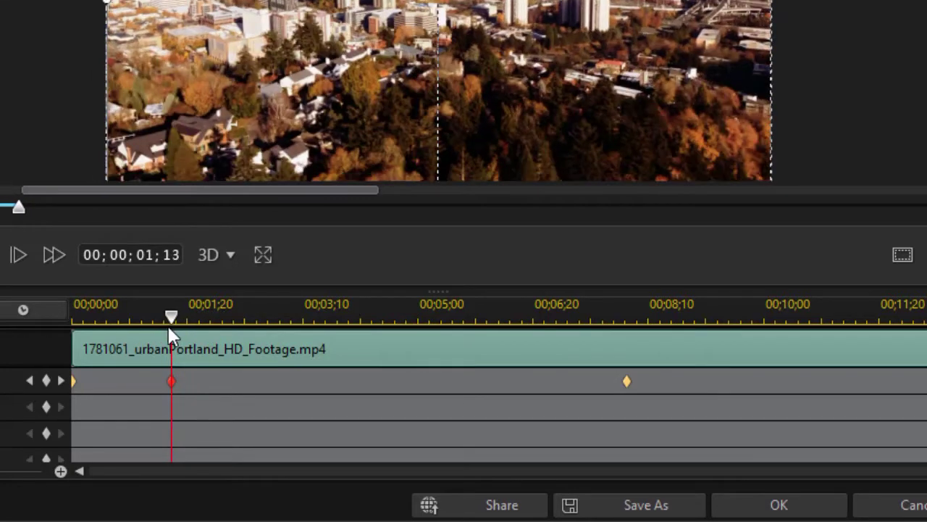
drag(168, 326, 313, 356)
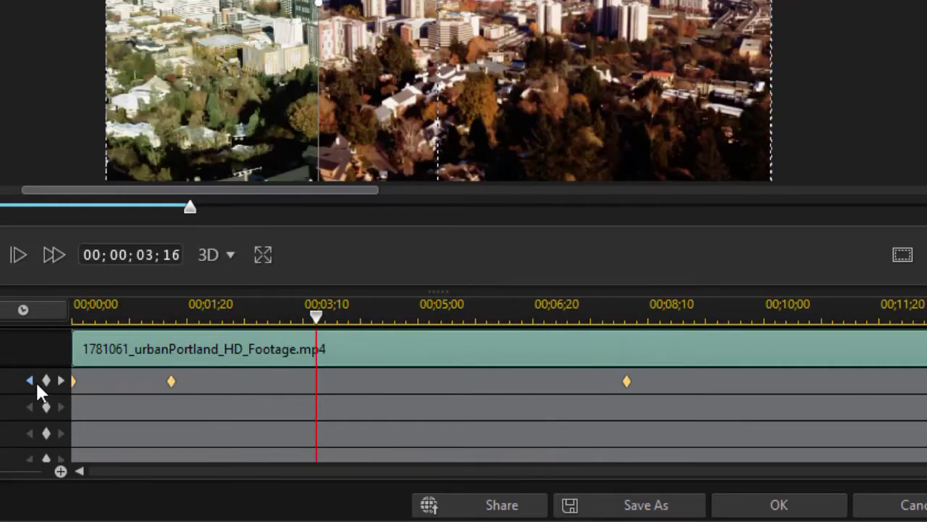
click(29, 380)
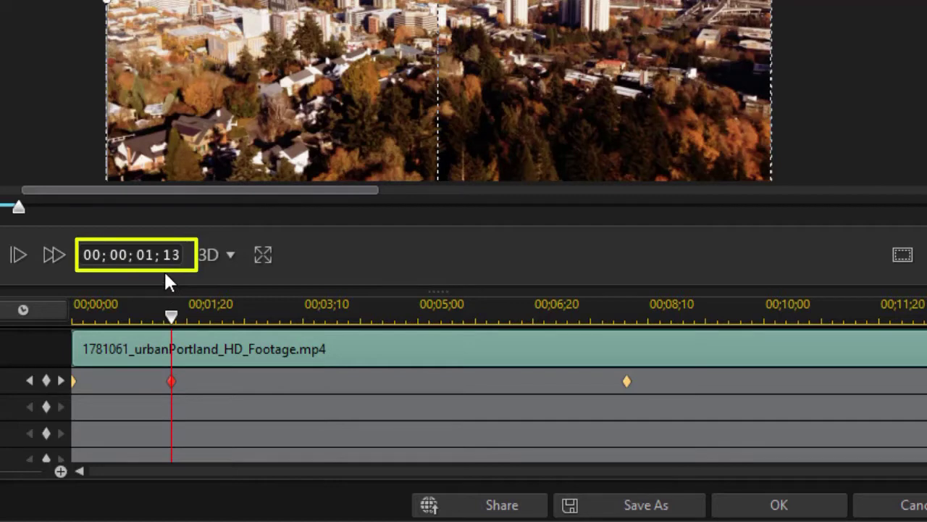
click(61, 381)
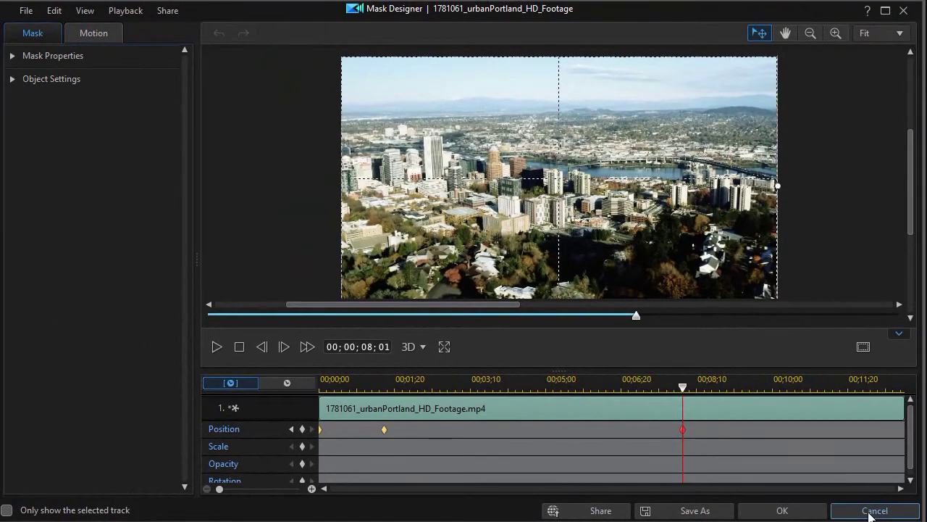
click(872, 514)
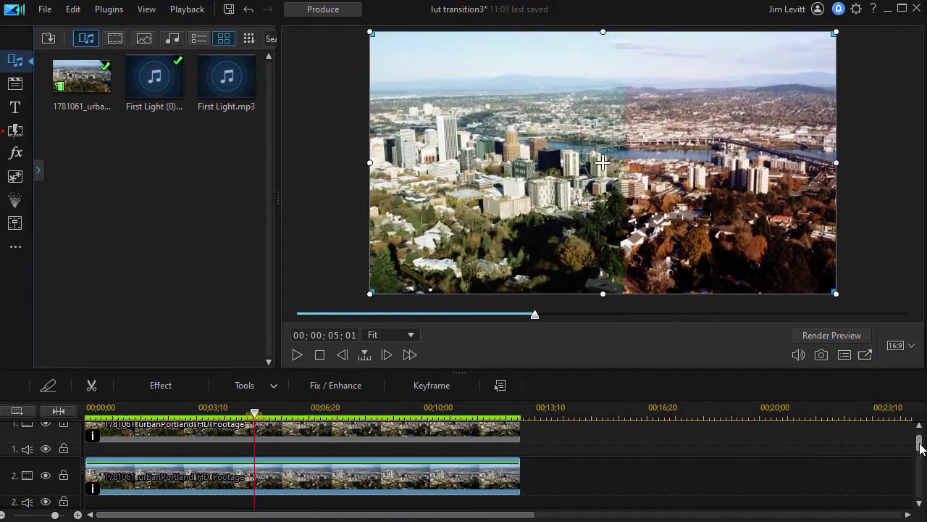
Unhide the title track and open the From Fall title in Title Designer
drag(920, 441, 920, 463)
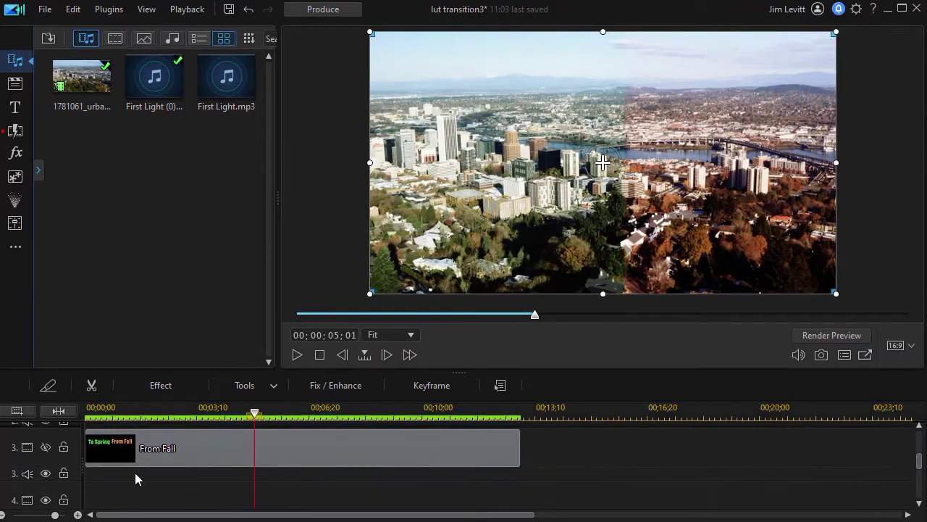
click(45, 447)
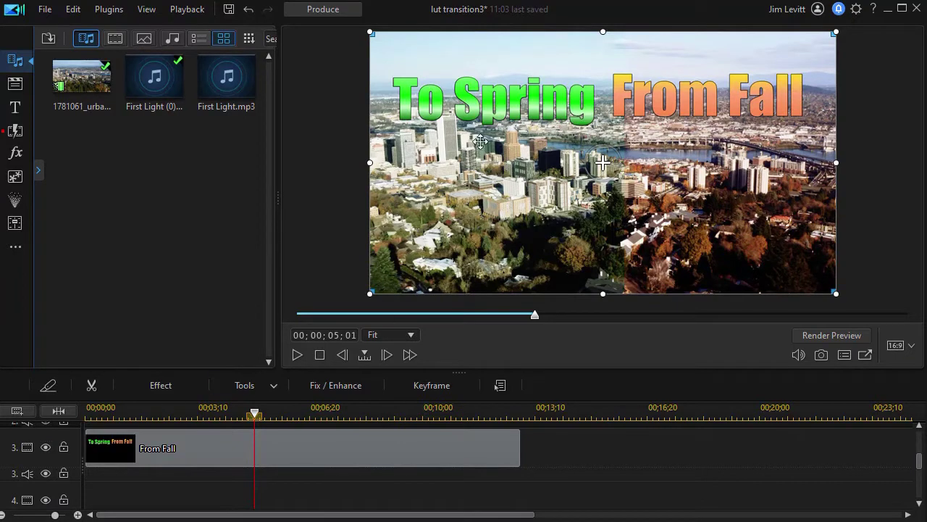
click(335, 448)
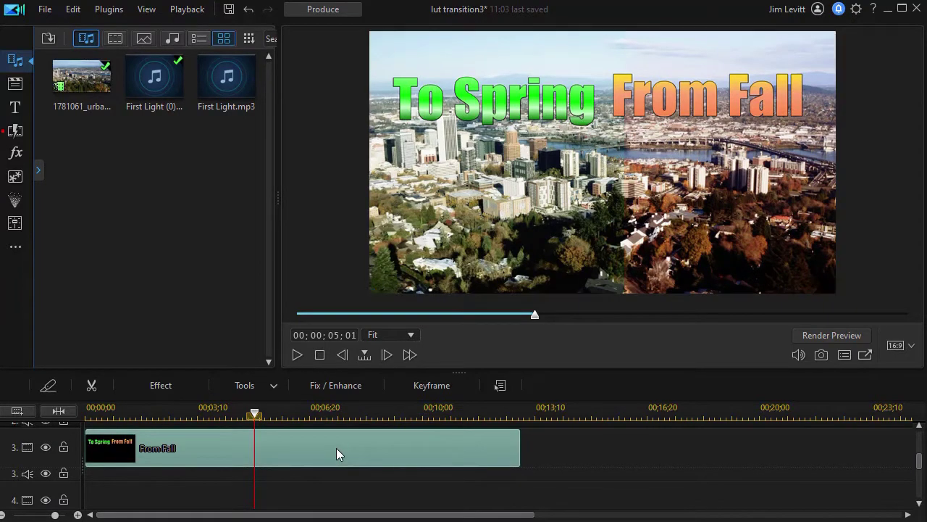
double_click(340, 447)
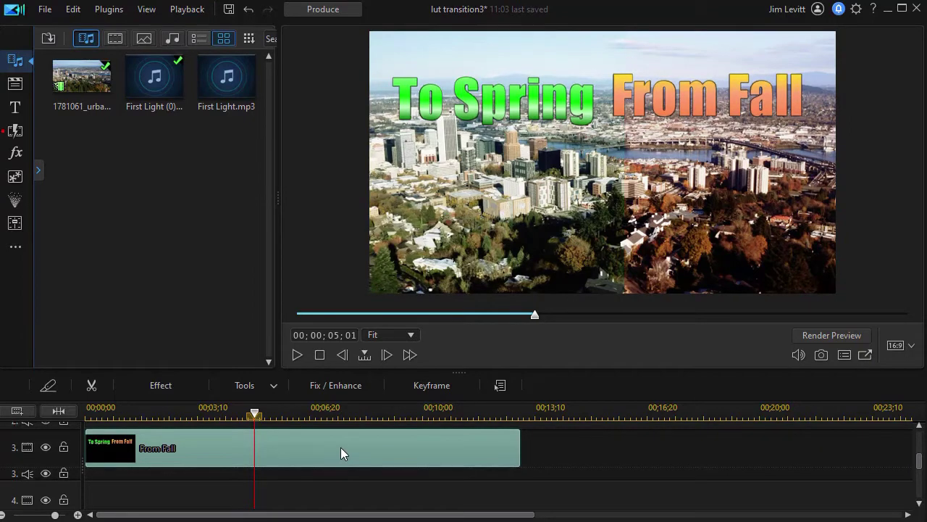
drag(908, 441, 905, 377)
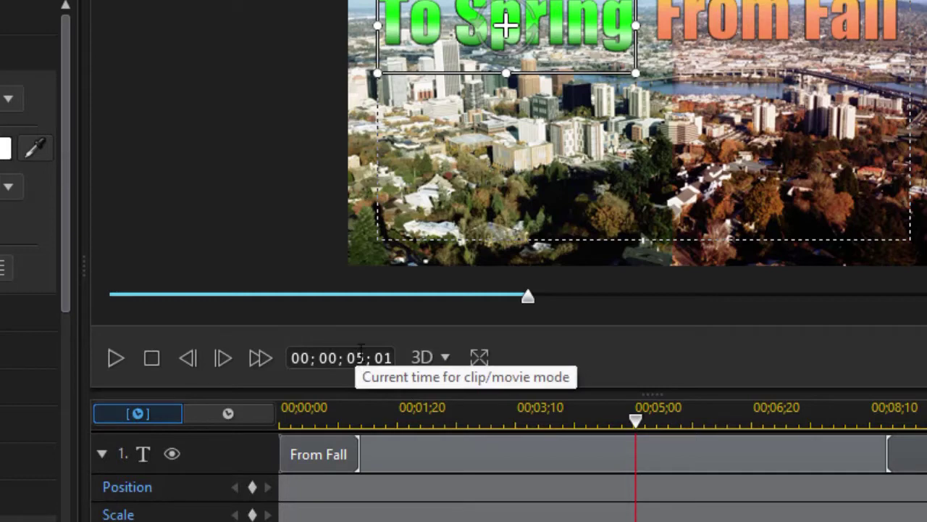
Go to 00;00;01;13 and add a To Spring position keyframe there
click(356, 357)
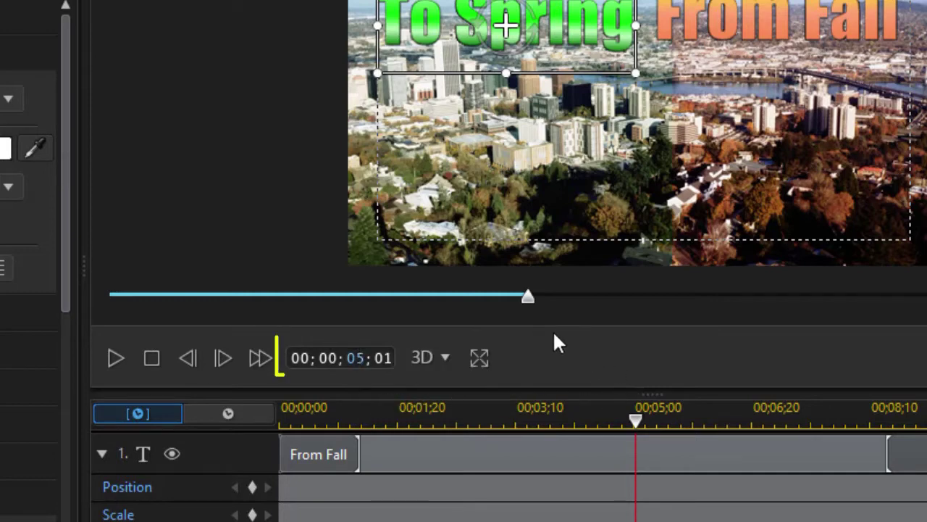
text(1)
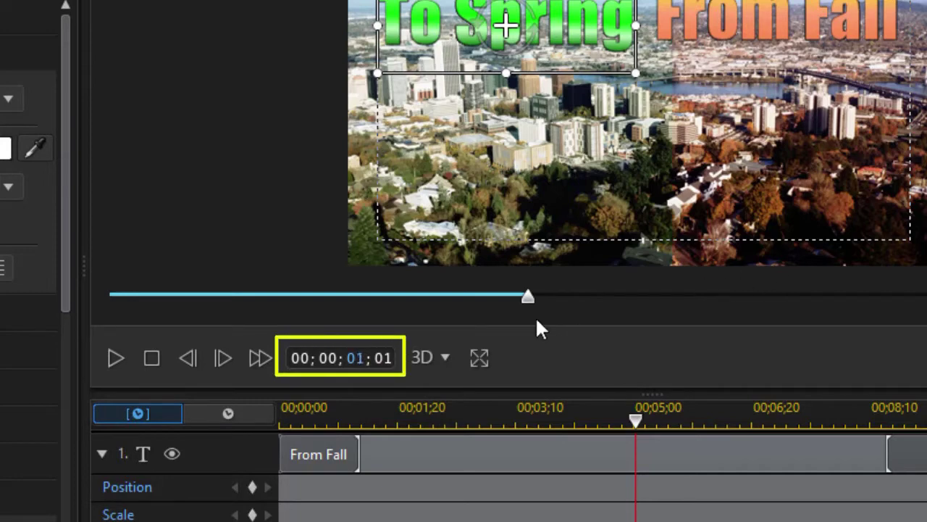
click(381, 358)
text(13)
key(Return)
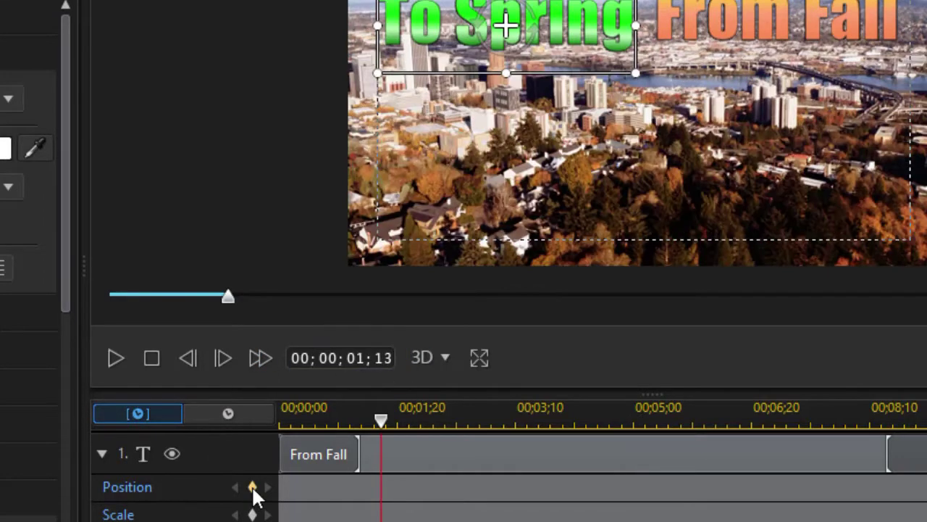
click(252, 487)
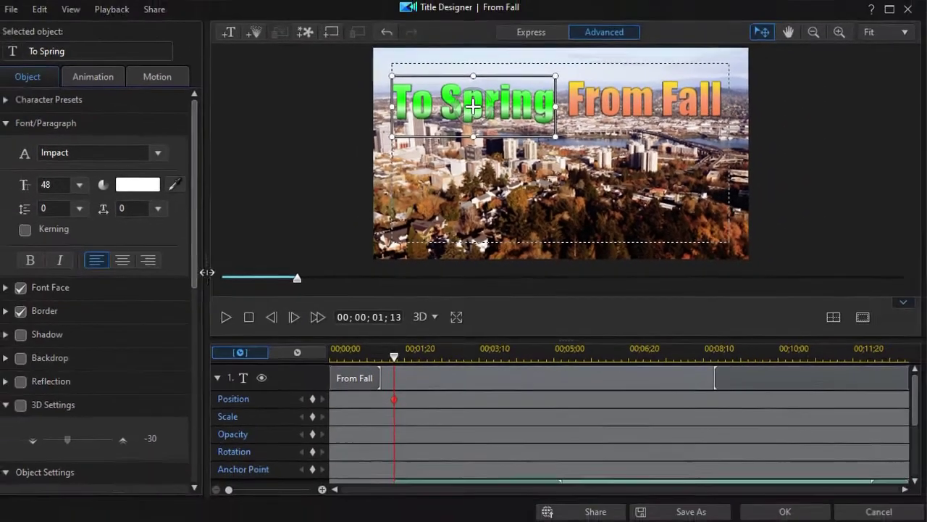
drag(198, 269, 172, 334)
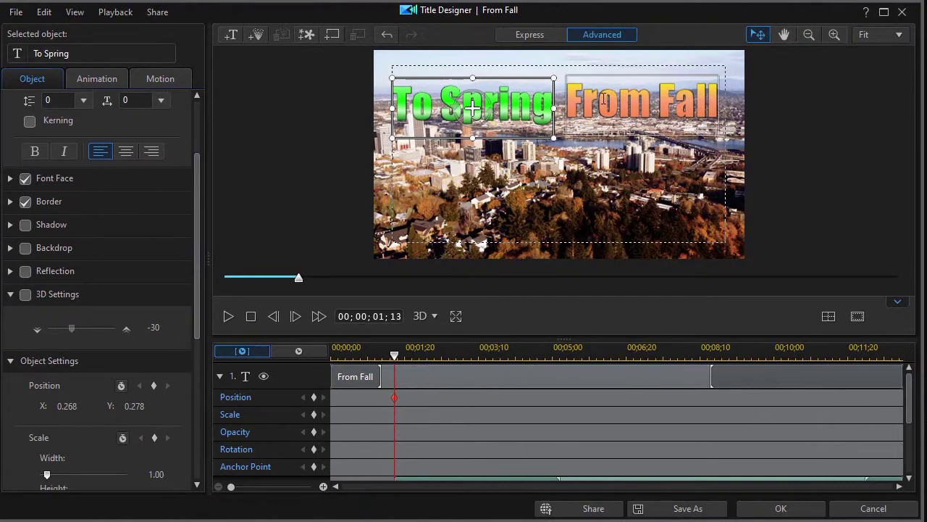
Move From Fall to the frame centre and align it to Horizontal Center
click(642, 97)
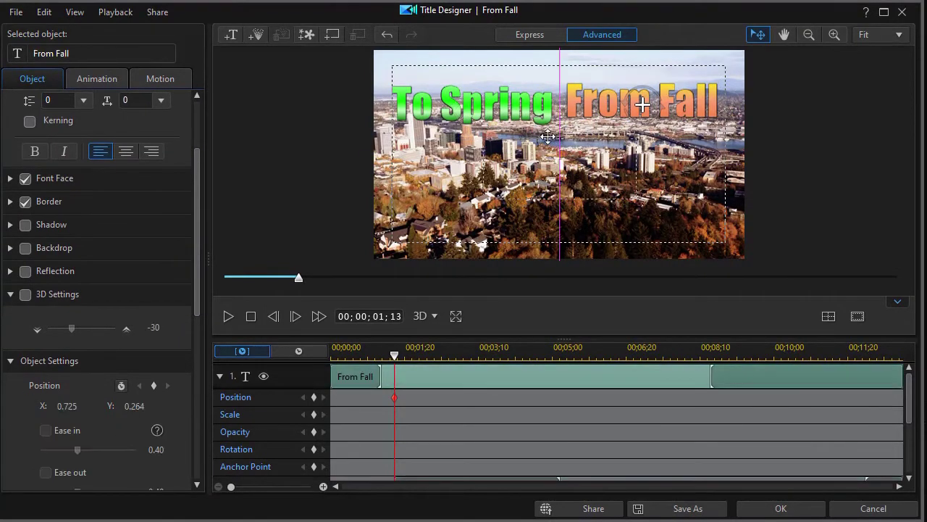
drag(542, 125, 555, 145)
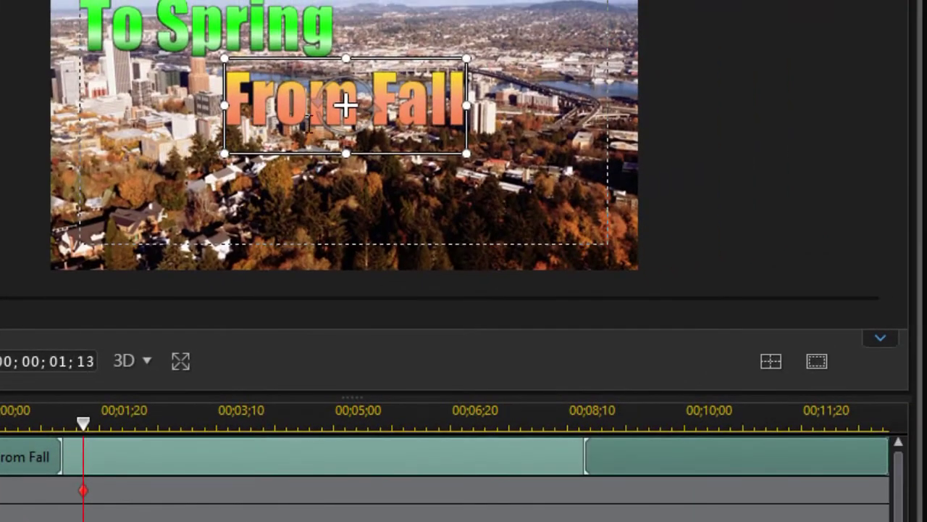
right_click(263, 104)
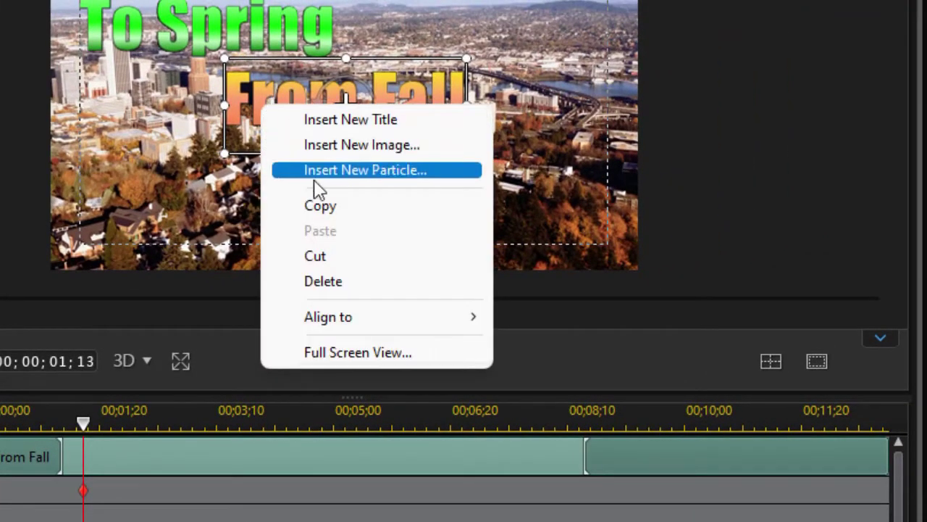
mouse_move(334, 325)
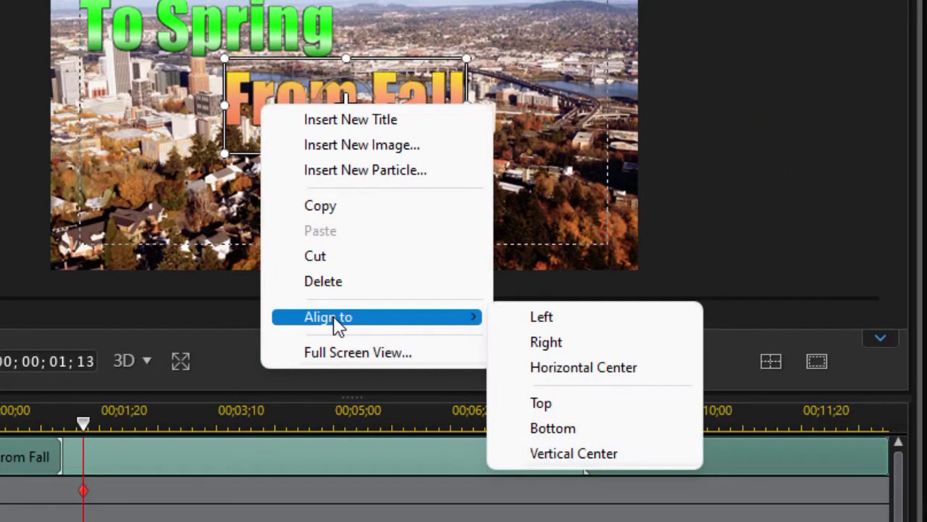
click(589, 371)
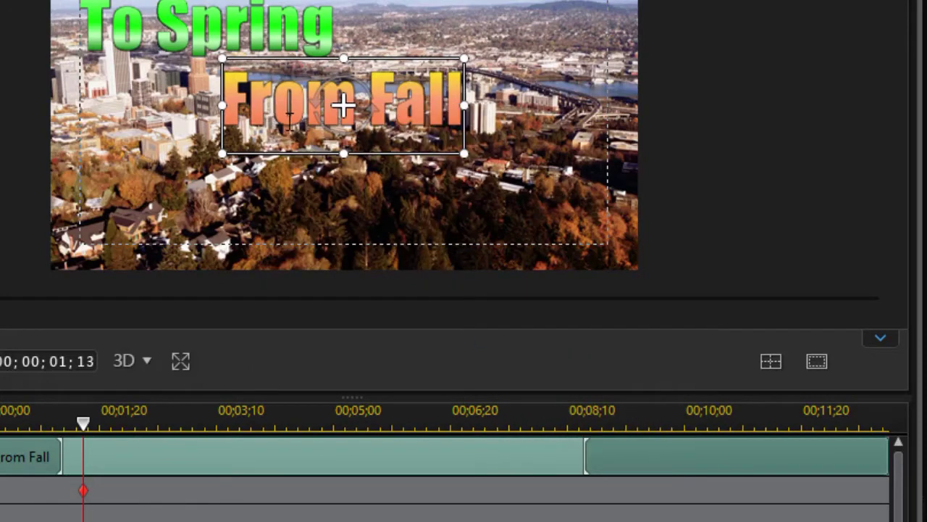
right_click(290, 123)
mouse_move(379, 336)
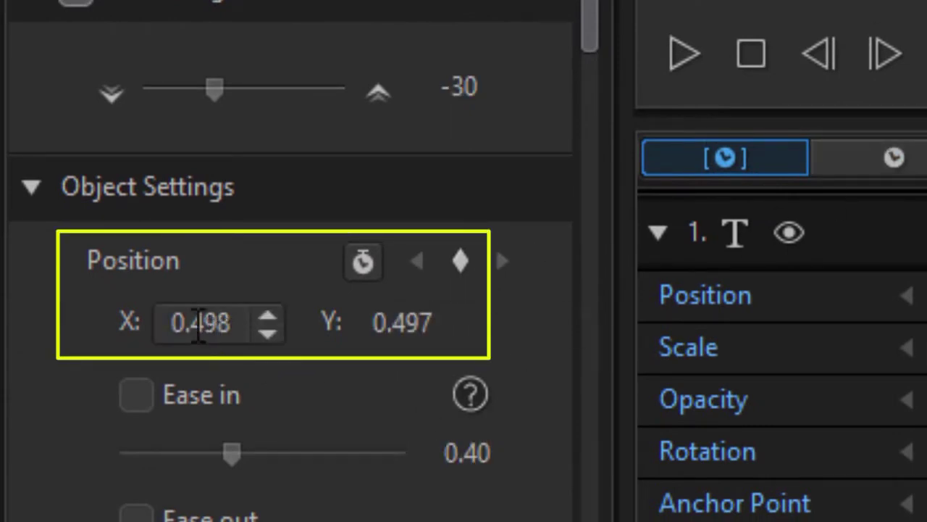
Set From Fall's position to X 0.5, Y 0.5 and deselect the title
drag(190, 323, 229, 322)
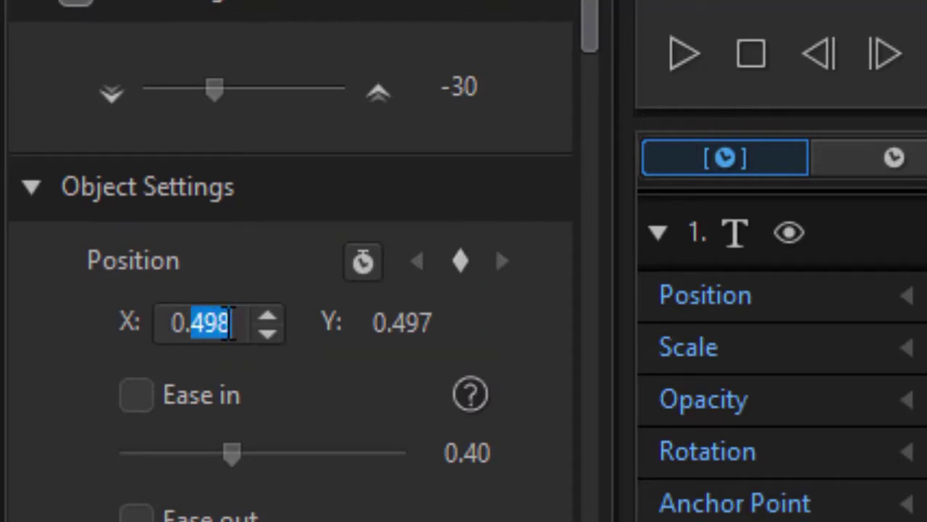
text(5)
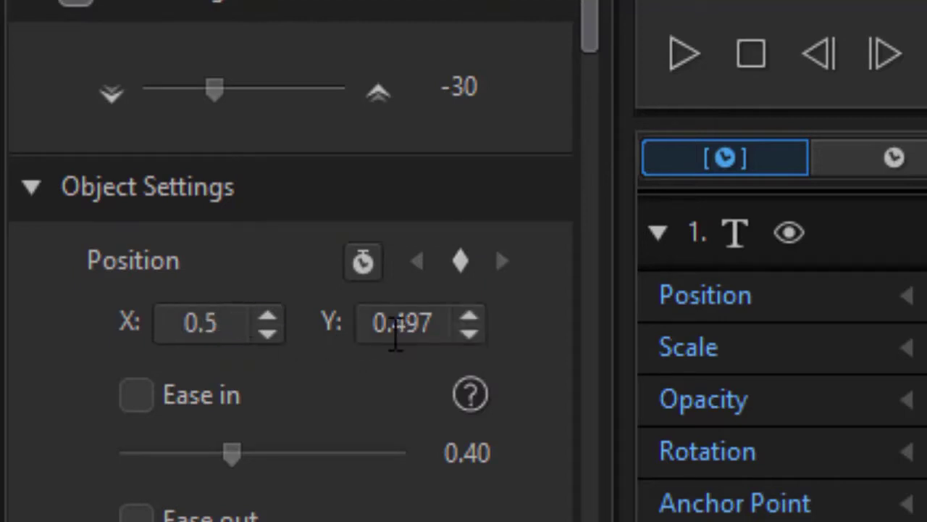
drag(393, 324, 434, 338)
text(5)
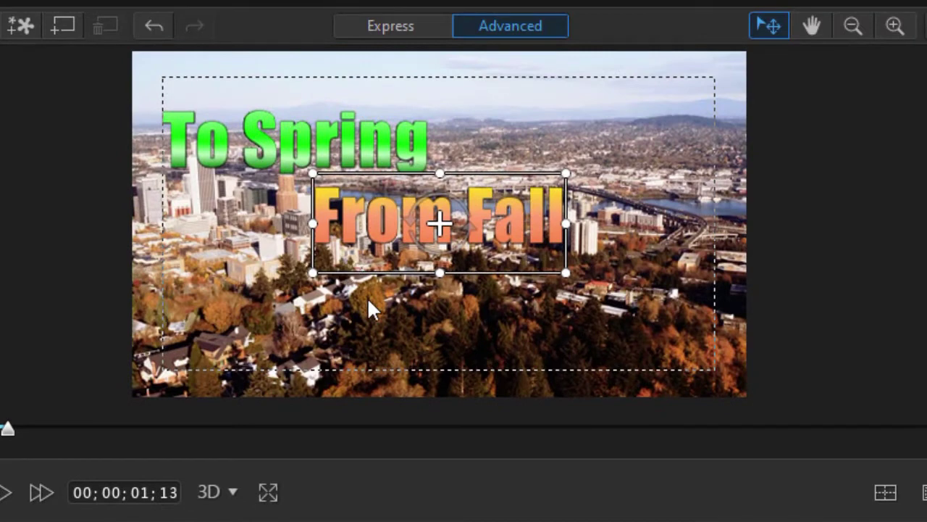
click(367, 297)
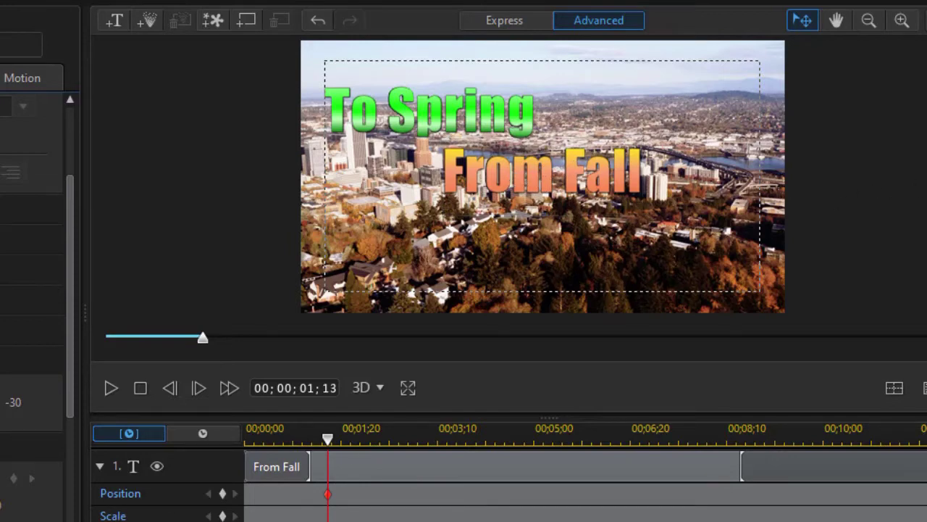
At 00;00;08;01, drag From Fall right to about X 1.002, Y 0.531 as a new keyframe
click(558, 173)
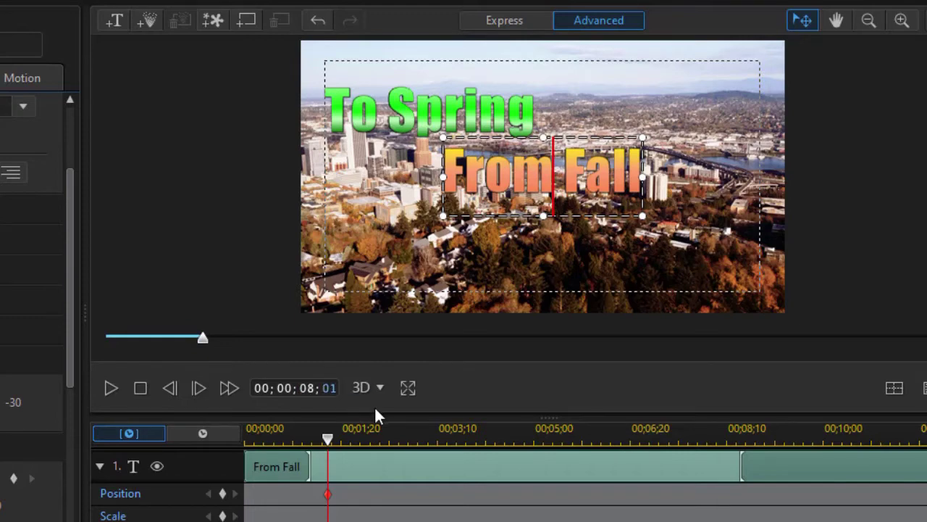
key(Return)
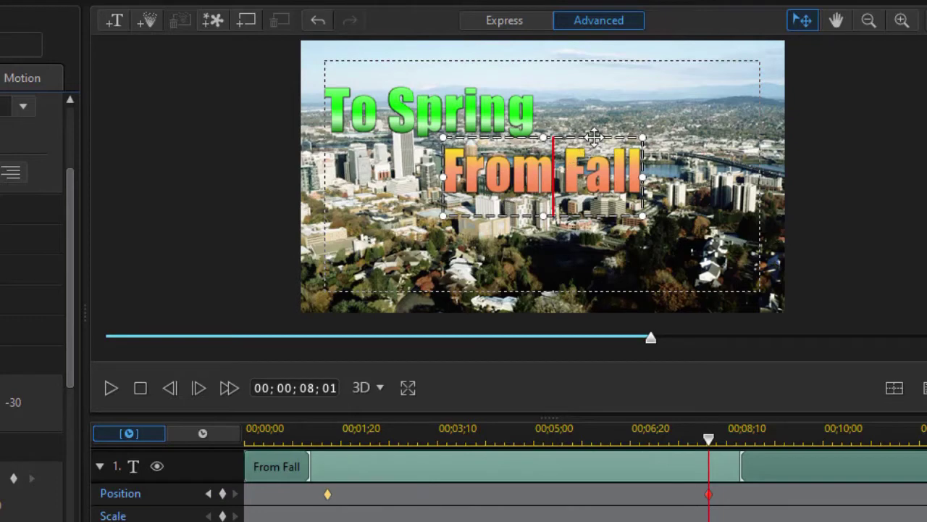
drag(593, 136, 835, 145)
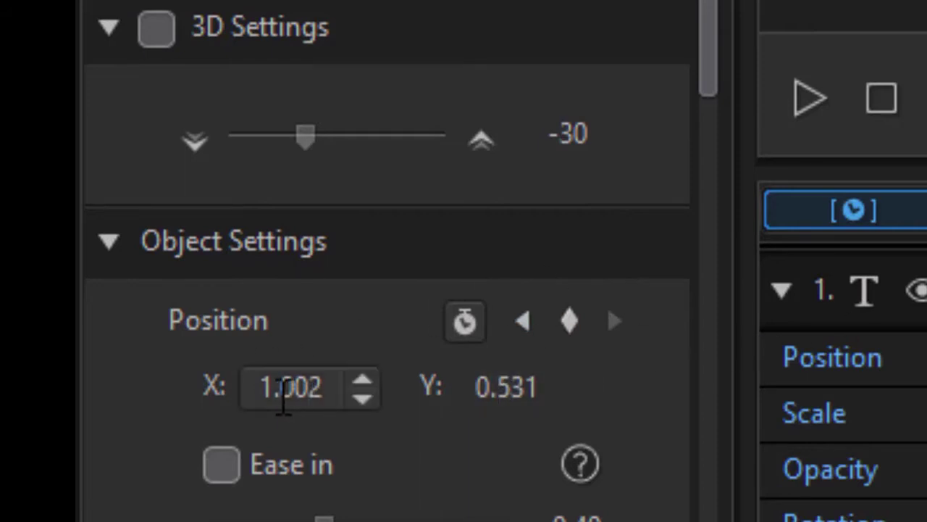
Set From Fall's 08;01 keyframe position to X 1.500, Y 0.500 and reselect the title
drag(283, 395, 294, 400)
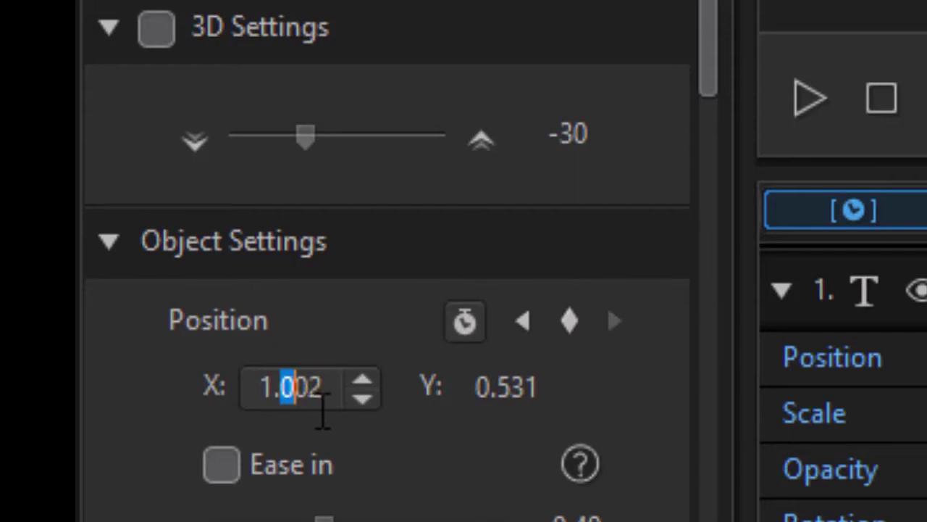
text(5)
drag(307, 394, 324, 403)
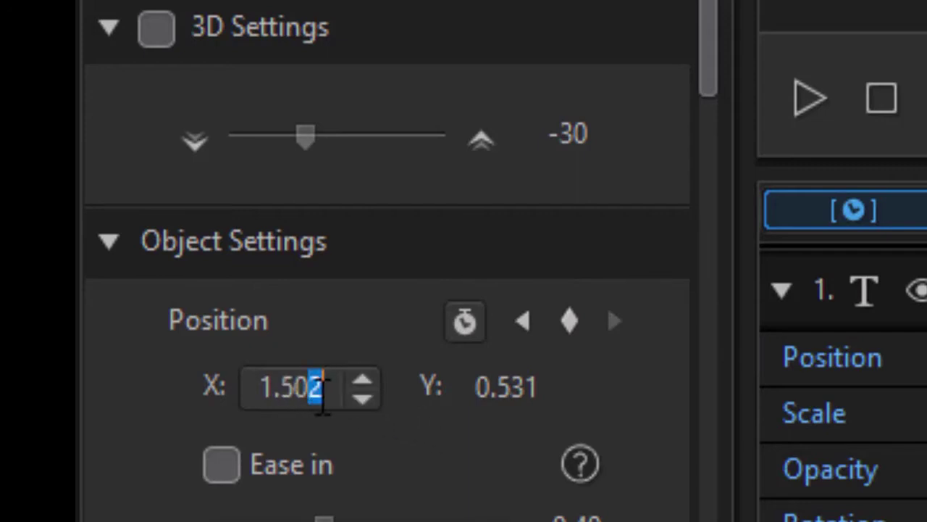
text(0)
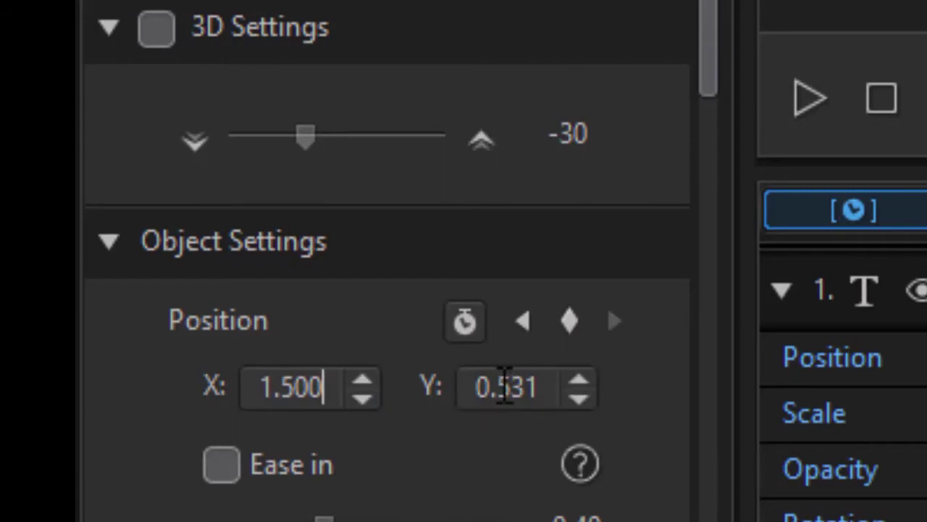
drag(511, 390, 545, 399)
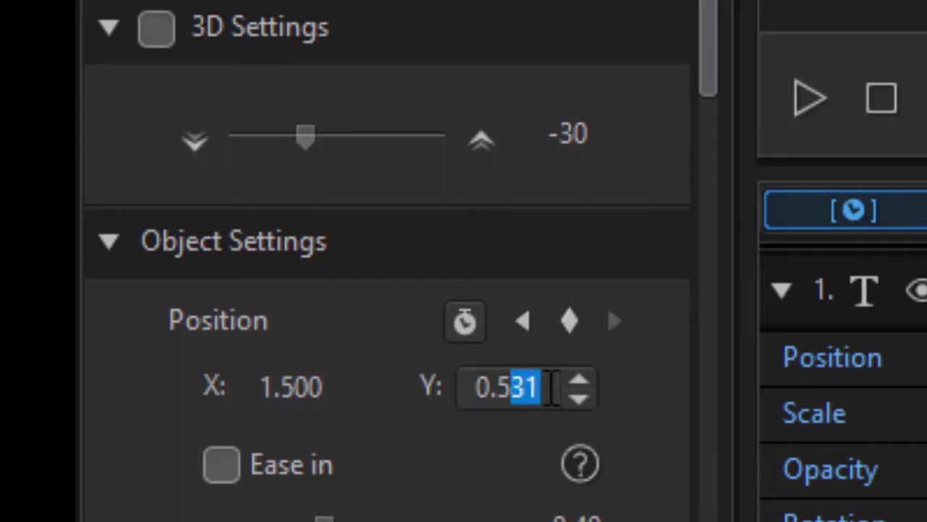
text(0)
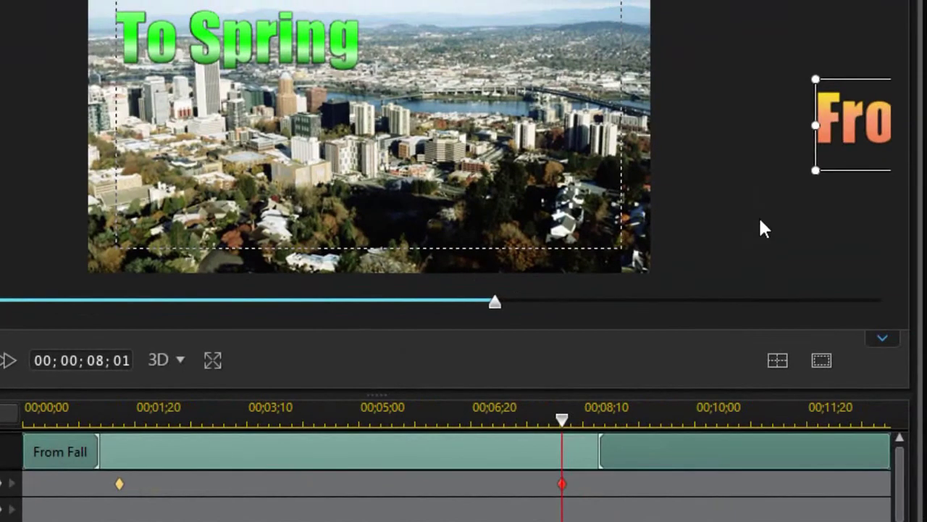
click(825, 138)
click(854, 110)
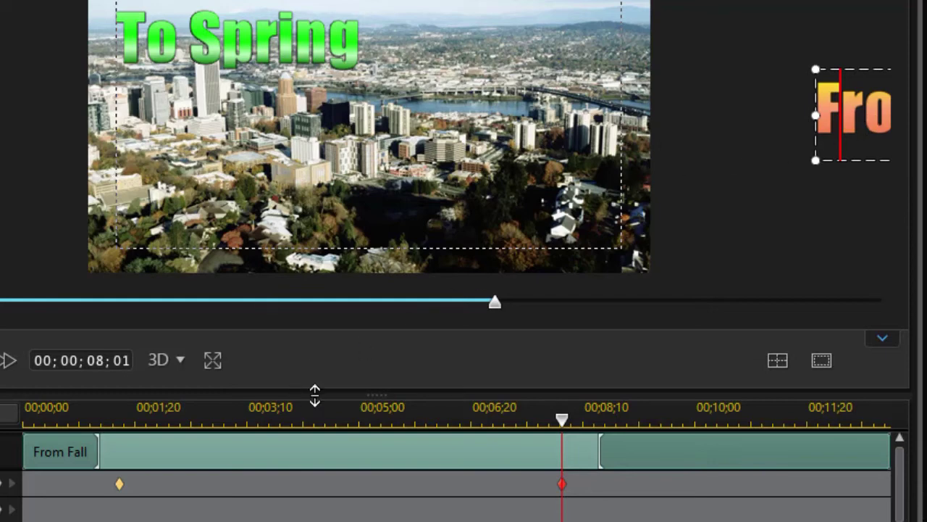
Add a To Spring position keyframe at From Fall's first keyframe, 00;00;01;13
drag(562, 419, 562, 451)
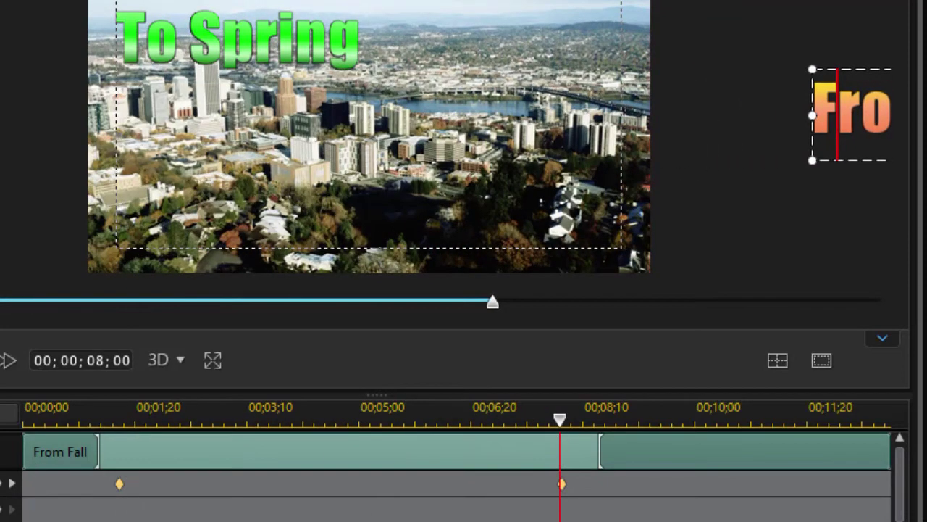
click(5, 497)
scroll(901, 495, down, 2)
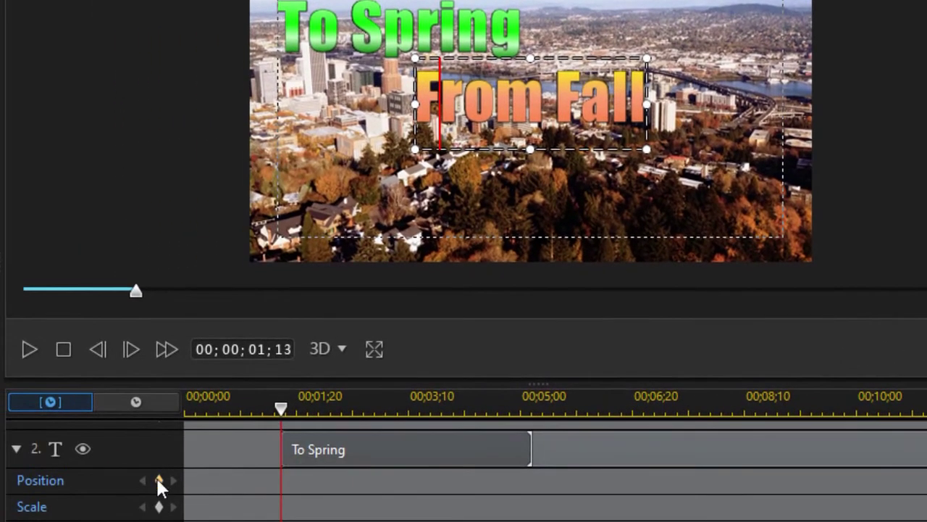
click(160, 481)
click(351, 32)
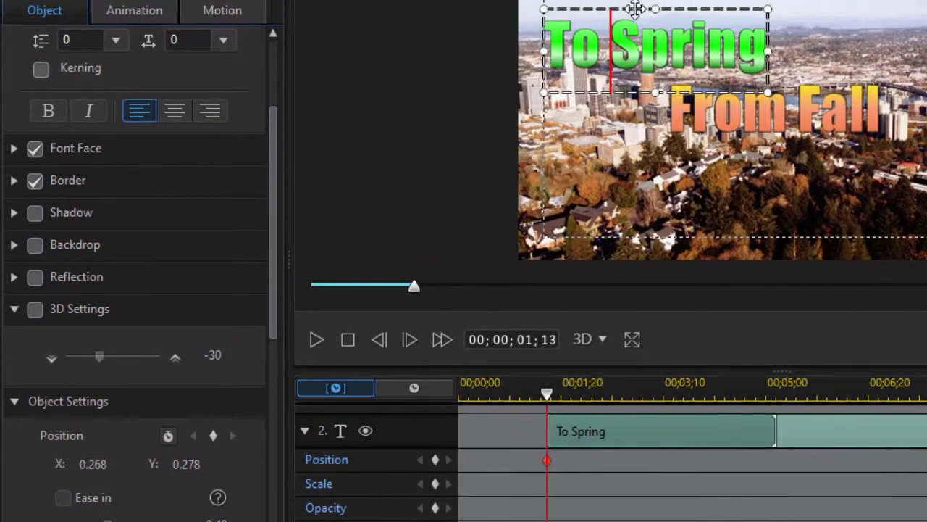
Move To Spring off the left edge by setting its position to X -0.500, Y 0.50
drag(632, 9, 500, 97)
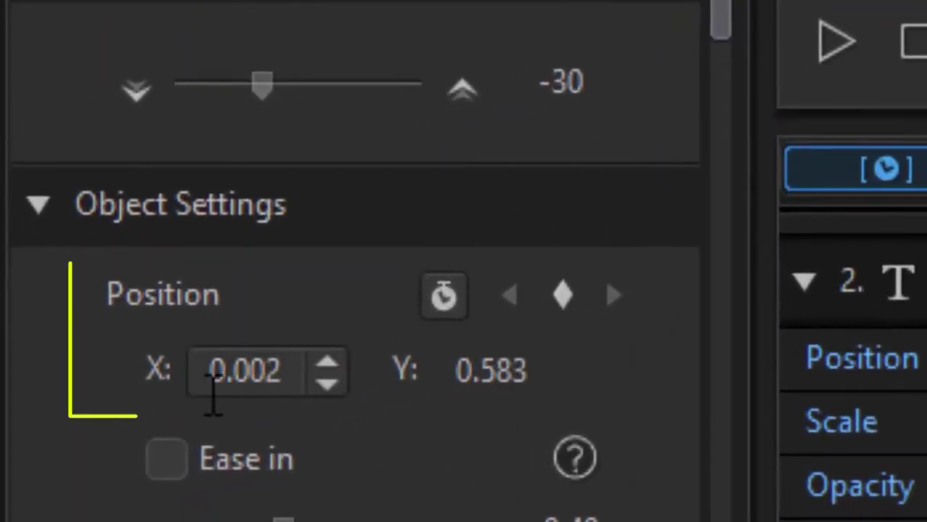
click(201, 371)
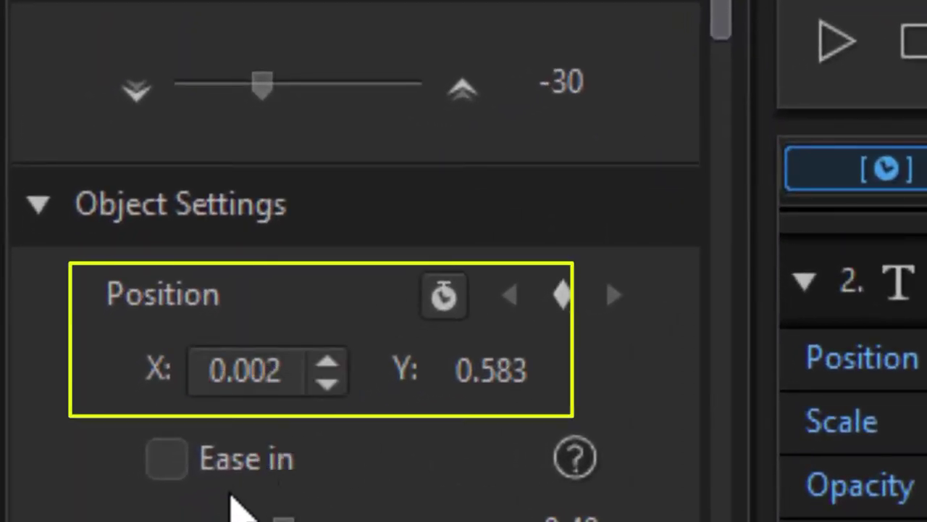
text(-)
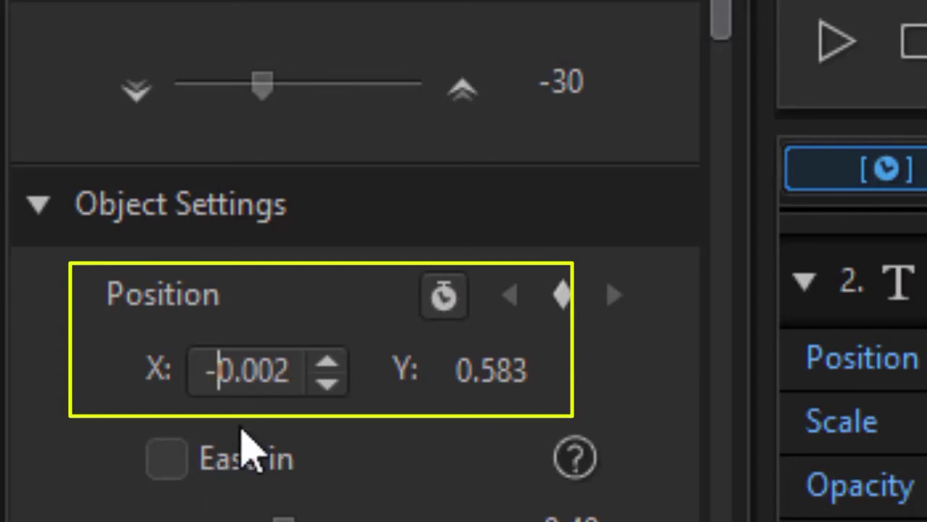
drag(242, 370, 317, 371)
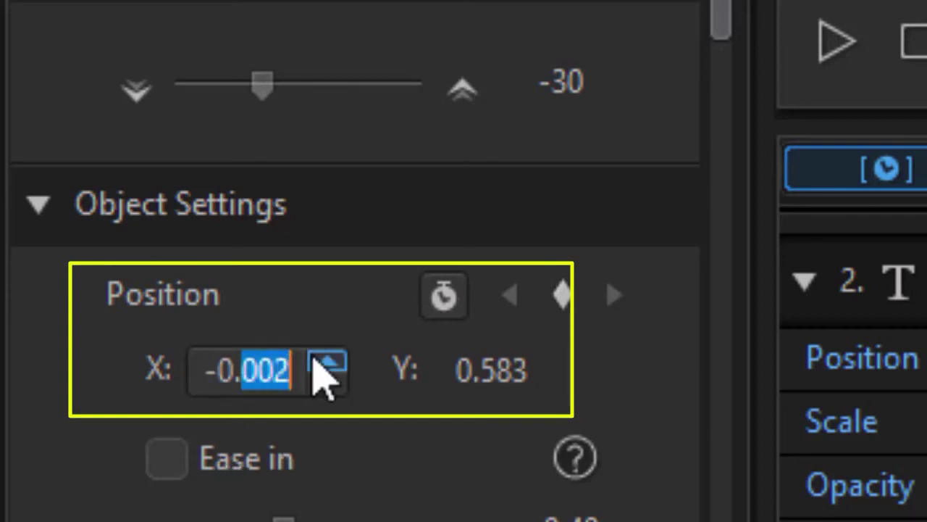
text(5)
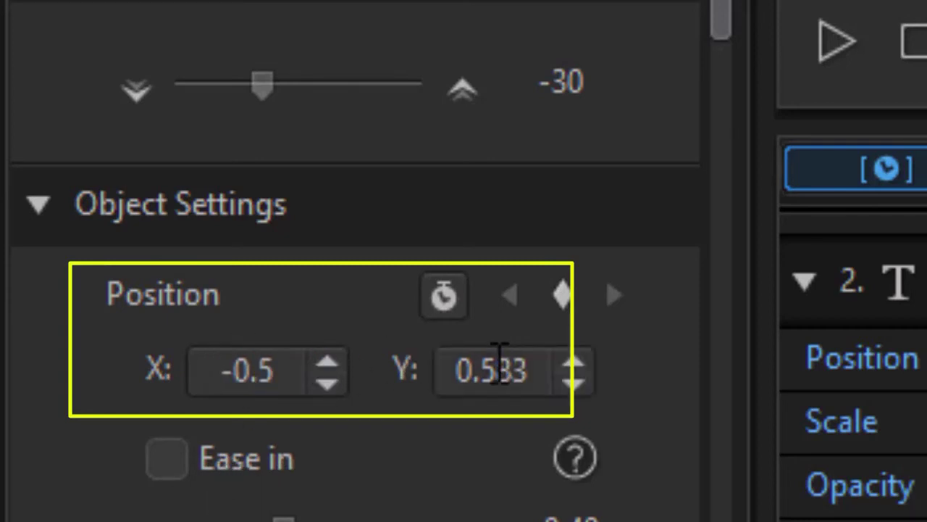
drag(499, 369, 532, 373)
text(0)
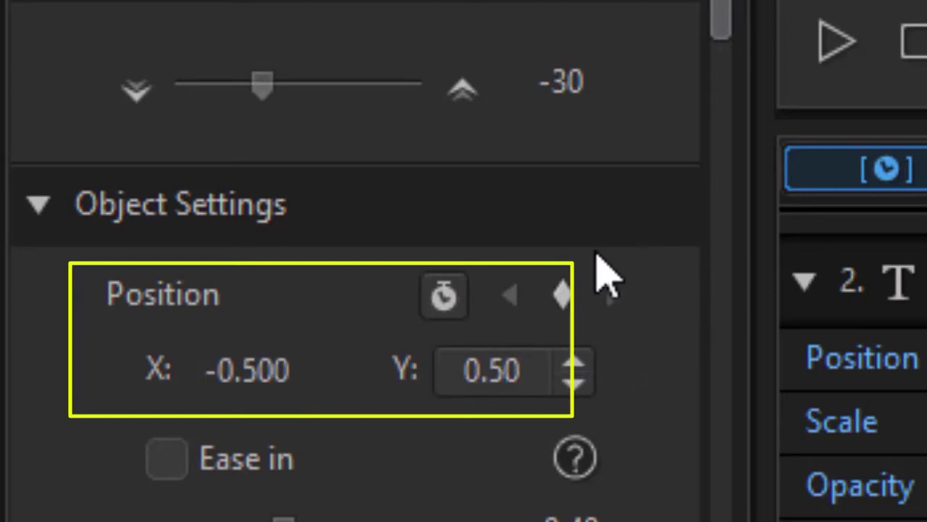
key(Return)
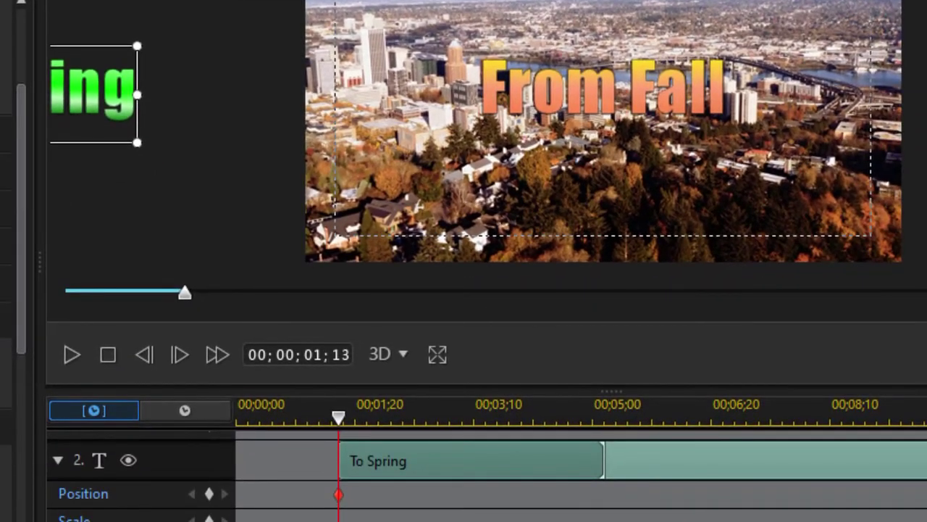
At From Fall's 08;01 keyframe, key To Spring's position from X -0.500 to 0.500, Y 0.500
scroll(487, 478, up, 4)
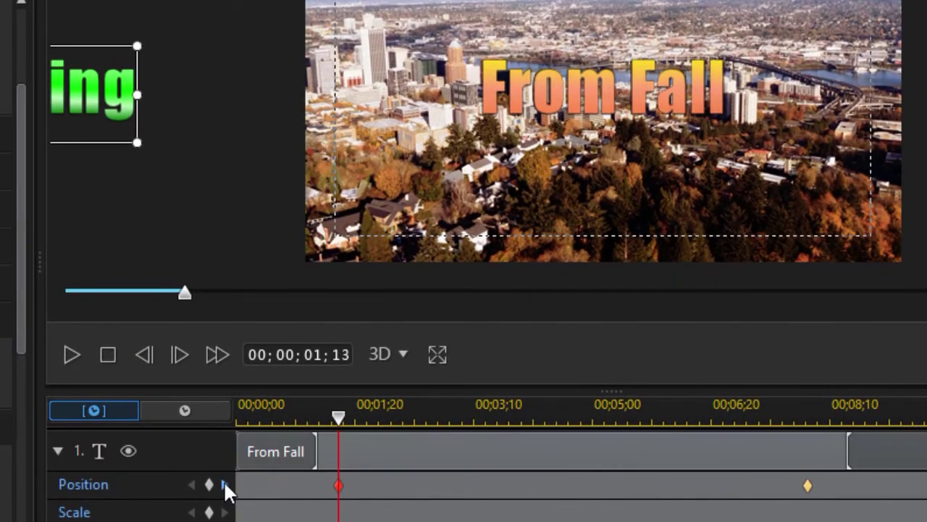
click(224, 483)
scroll(487, 475, down, 4)
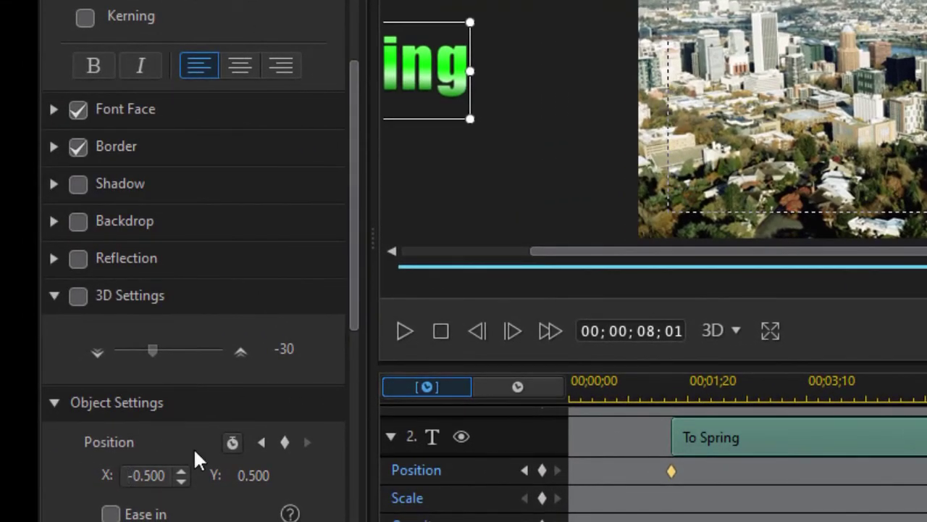
key(Delete)
click(473, 68)
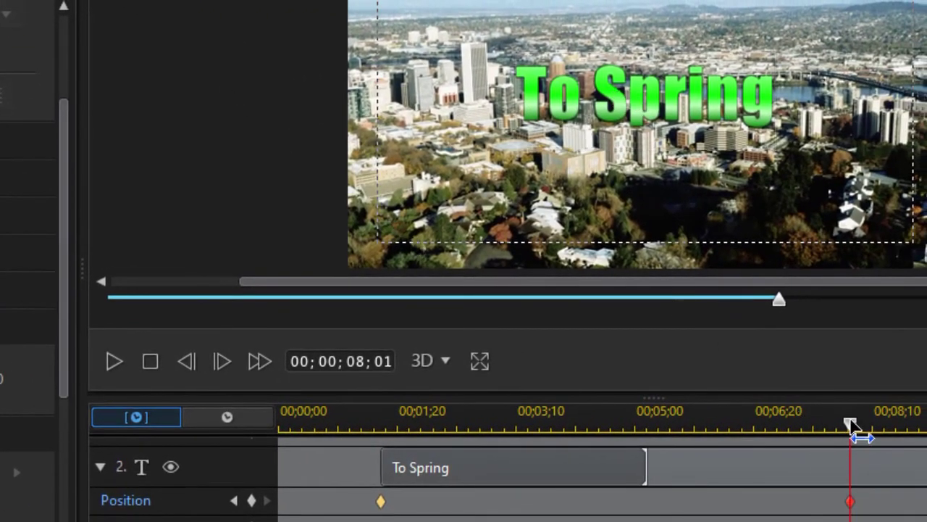
drag(852, 426, 791, 451)
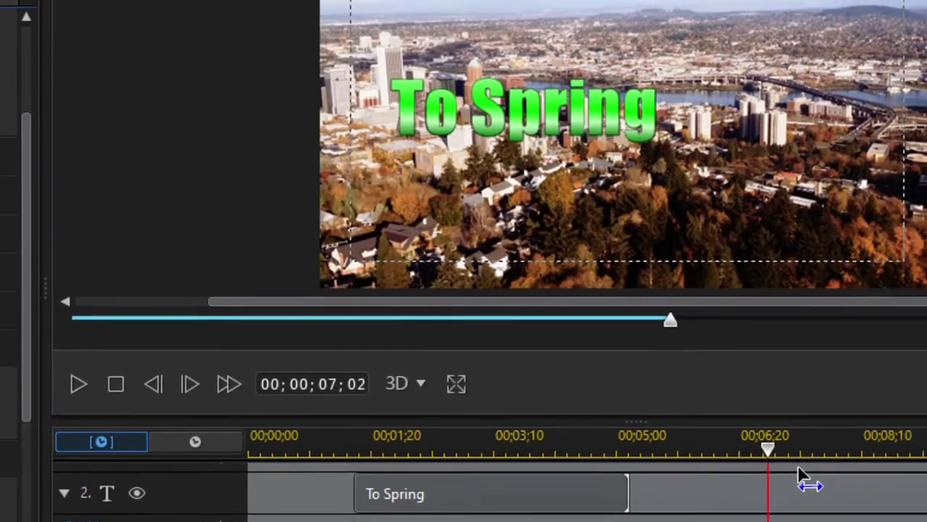